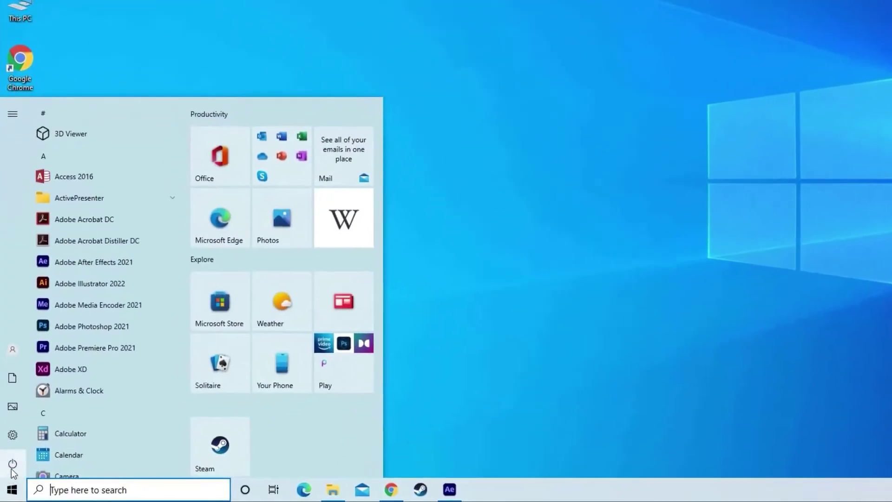
# - Bring up the Start menu power options to restart the computer
pyautogui.click(28, 464)
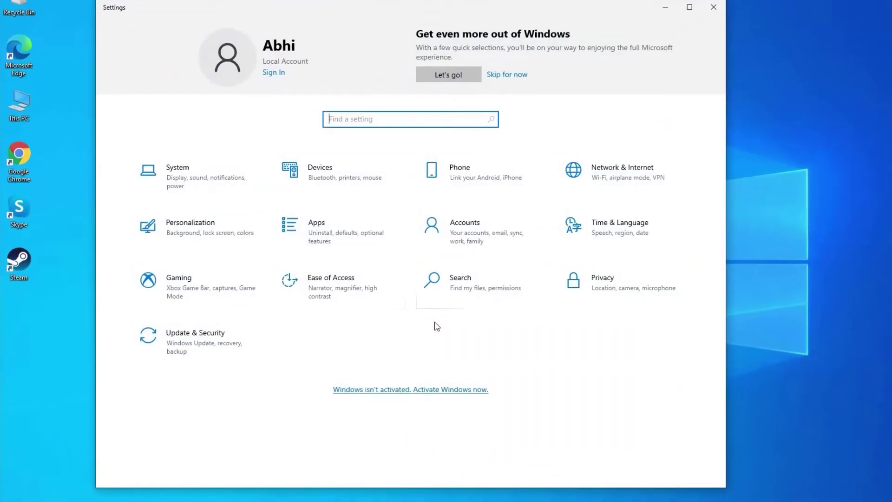
# - Resume the paused Windows updates under Update & Security so Windows checks for updates
pyautogui.click(224, 338)
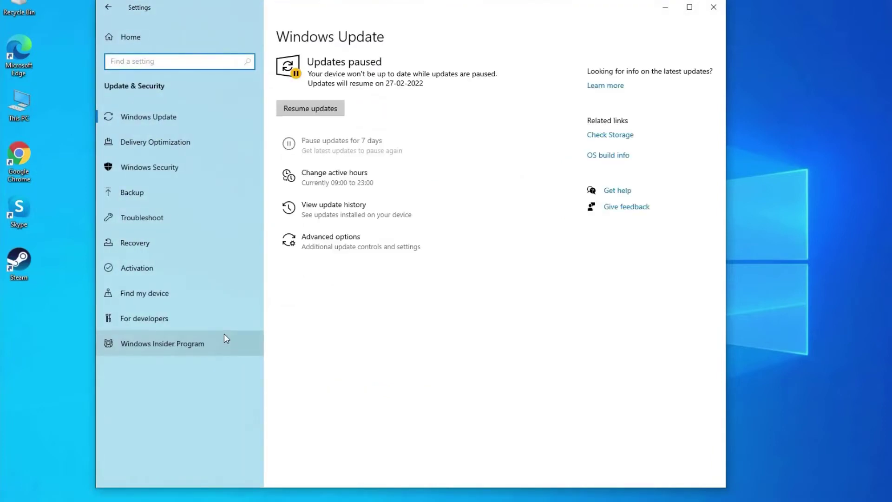
pyautogui.click(314, 112)
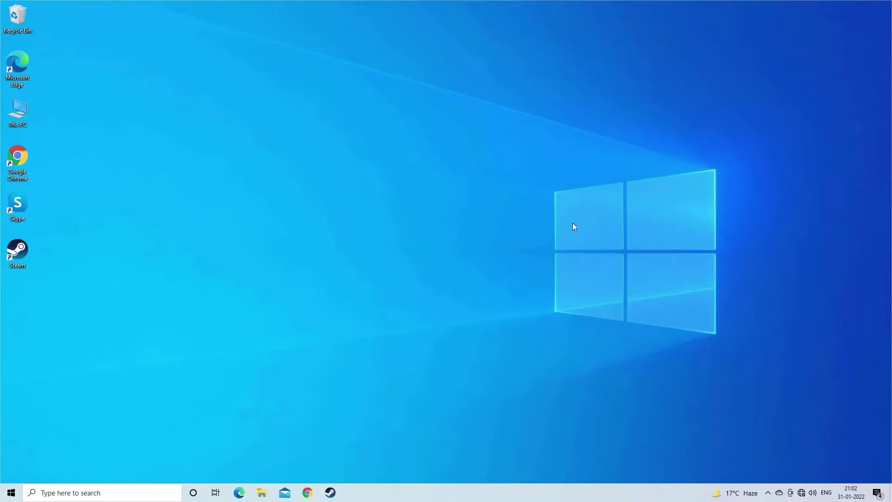
# - Launch Device Manager via devmgmt.msc and bring up the USB Mass Storage Device properties
pyautogui.press('super+r')
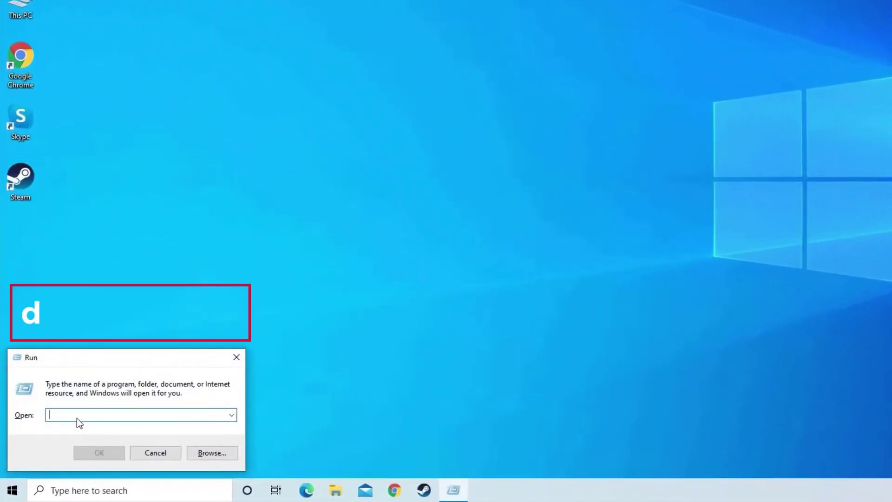
pyautogui.write('devmg')
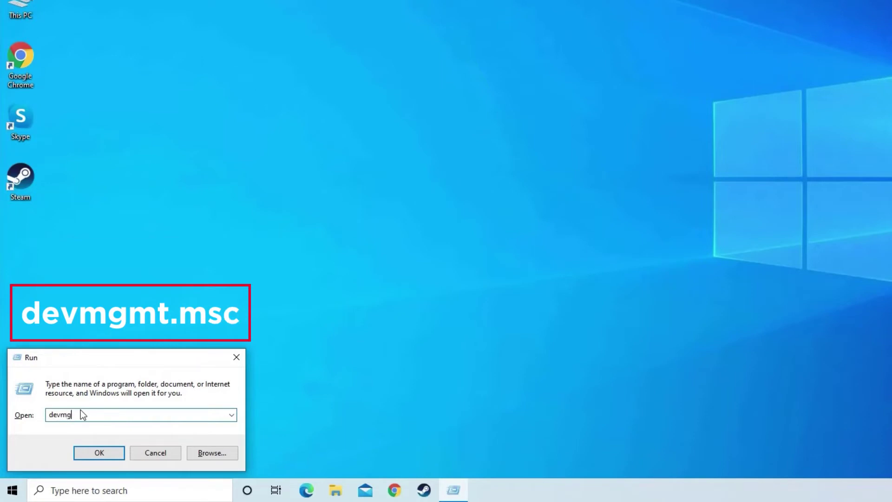
pyautogui.write('t.msc')
pyautogui.press('Return')
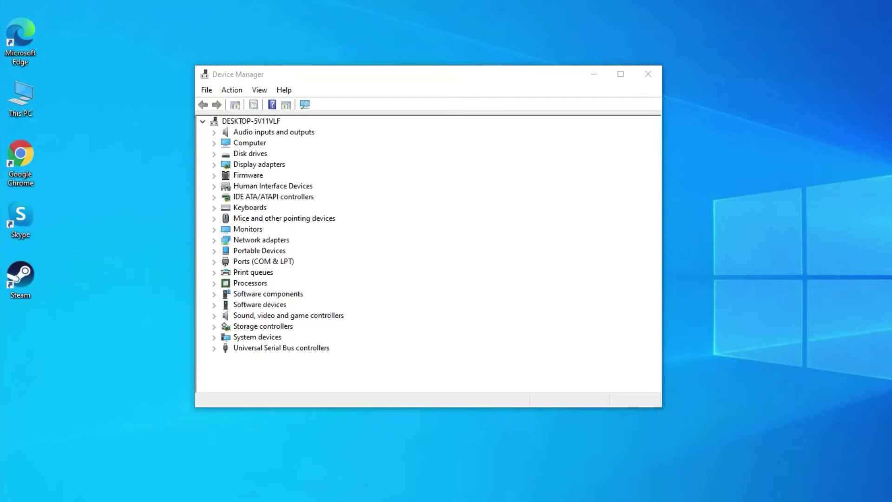
pyautogui.click(215, 349)
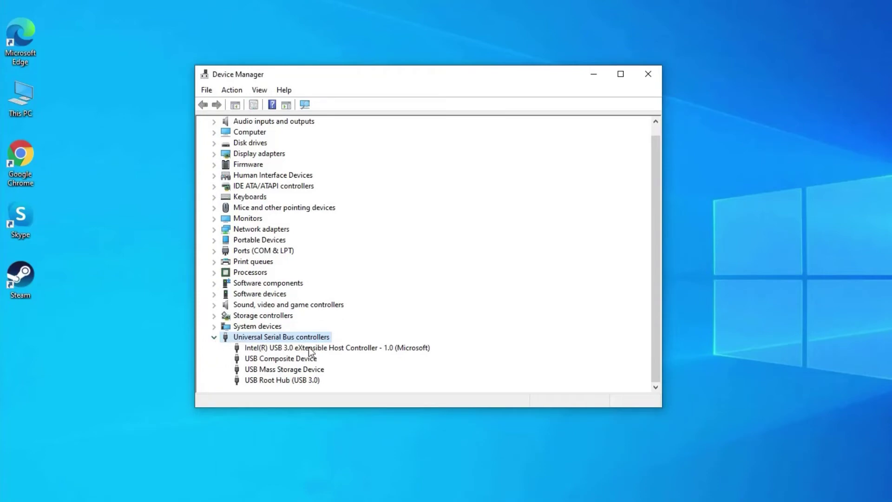
pyautogui.click(279, 372)
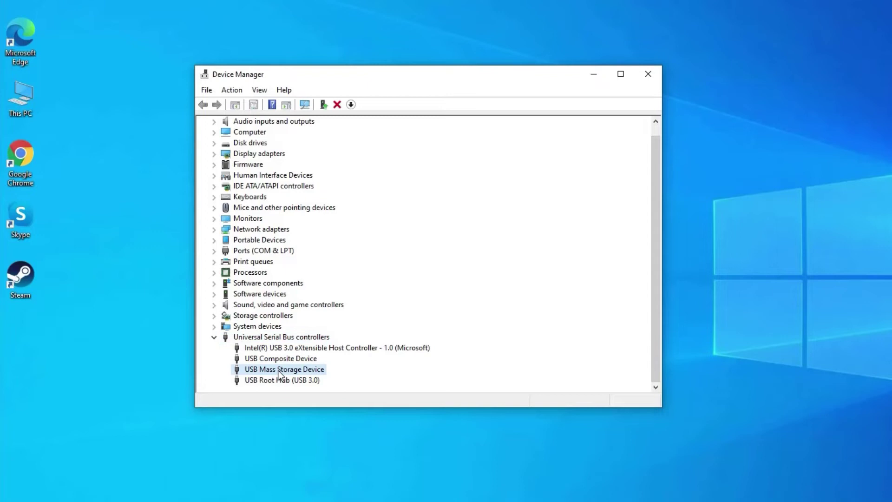
pyautogui.rightClick(275, 370)
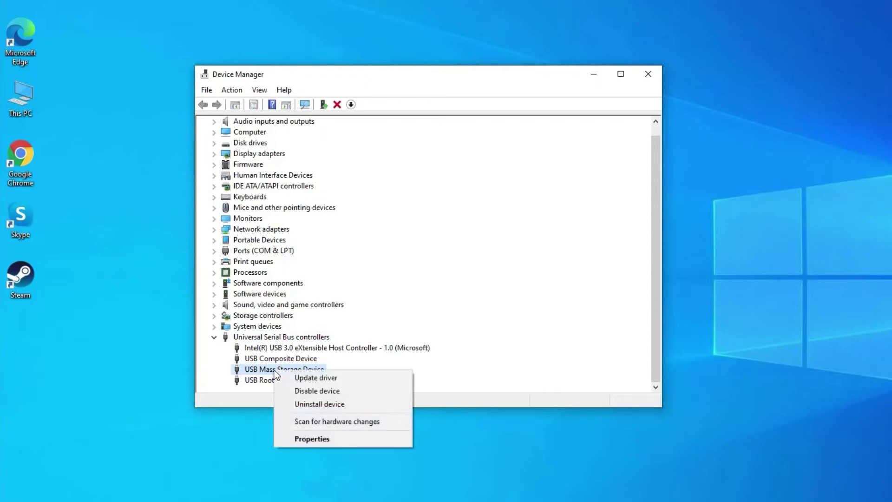
pyautogui.click(320, 438)
# - Toggle Power Management's allow-turn-off option for the device, confirm, and close Device Manager
pyautogui.click(452, 130)
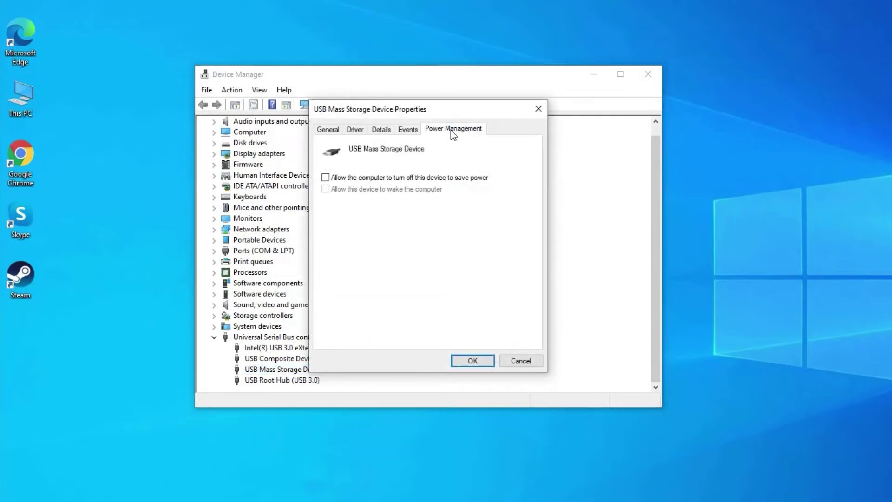
pyautogui.click(326, 179)
pyautogui.click(472, 360)
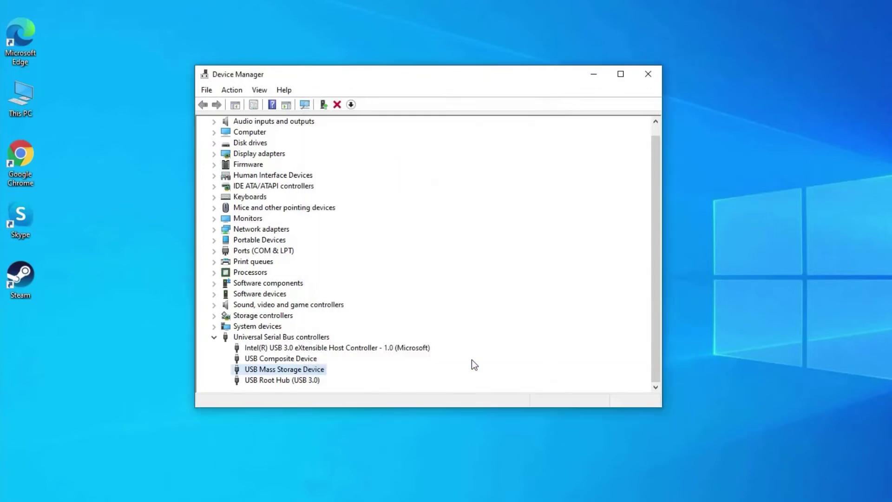
pyautogui.click(537, 91)
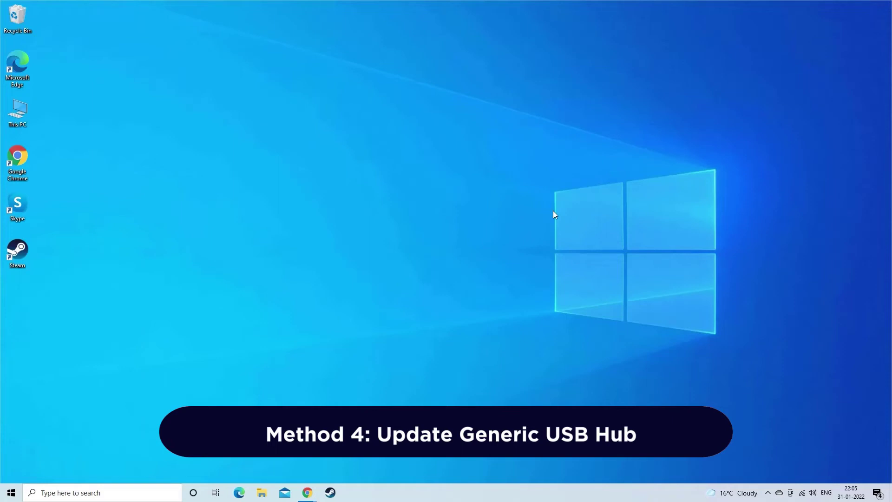
# - Launch Device Manager via devmgmt.msc and expand Universal Serial Bus controllers
pyautogui.press('super+r')
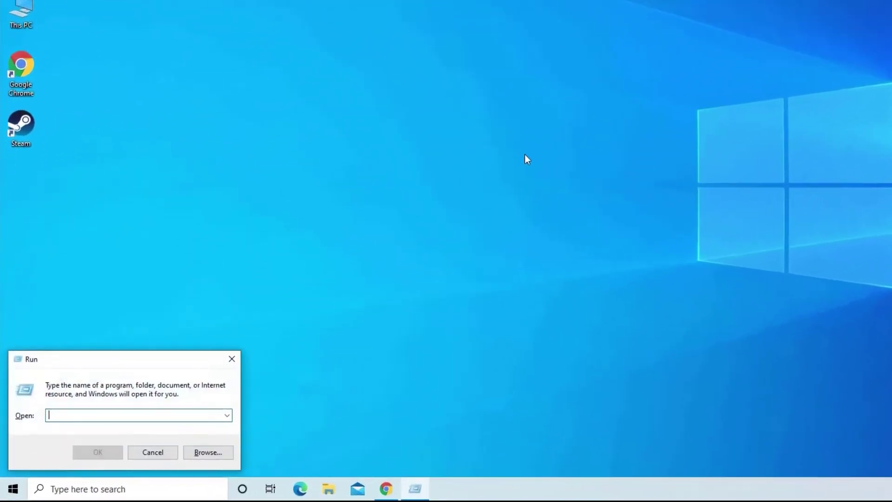
pyautogui.write('d')
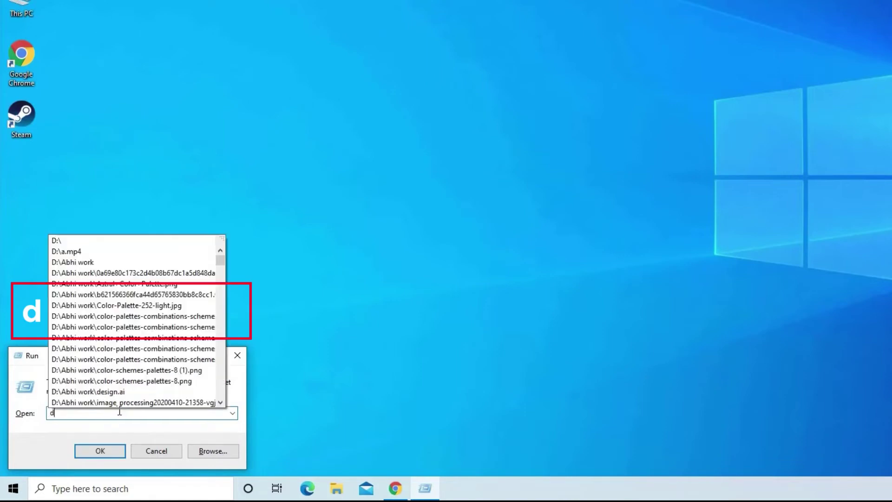
pyautogui.write('ev')
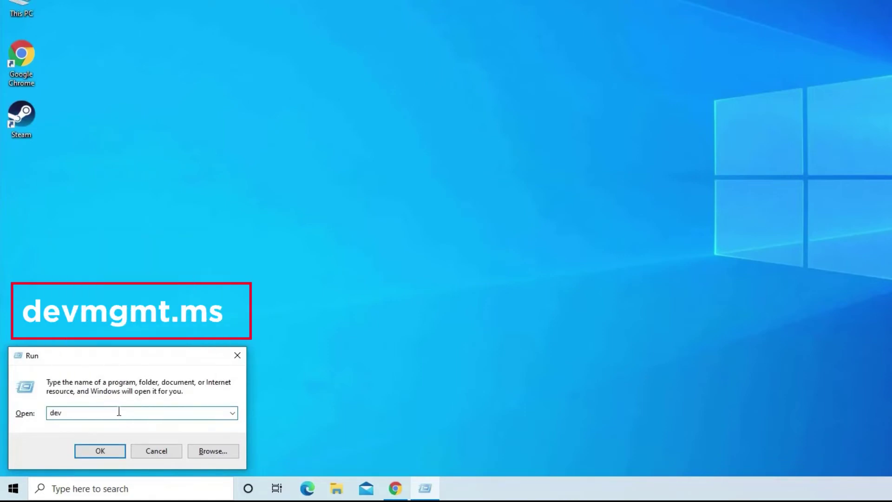
pyautogui.write('mgmt')
pyautogui.write('.msc')
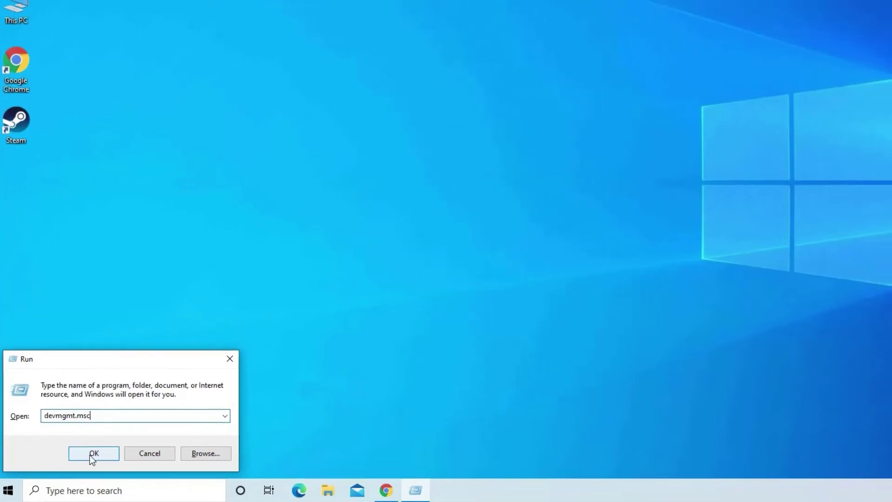
pyautogui.click(93, 453)
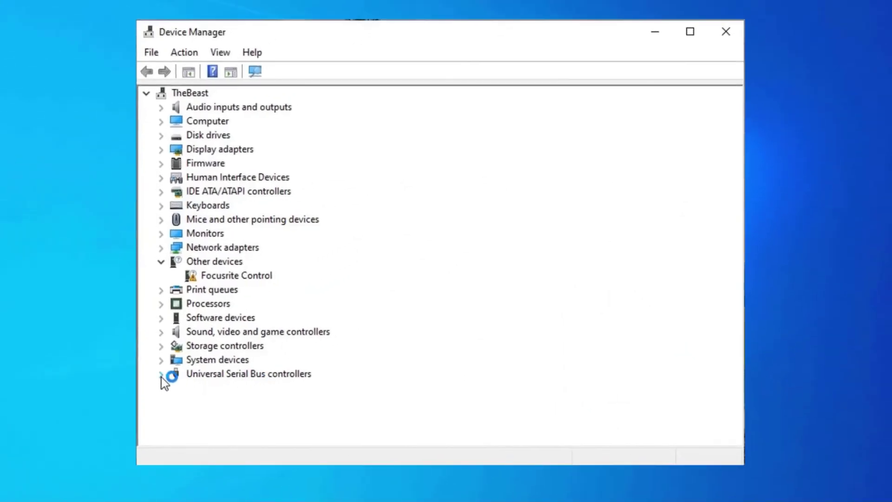
pyautogui.click(161, 374)
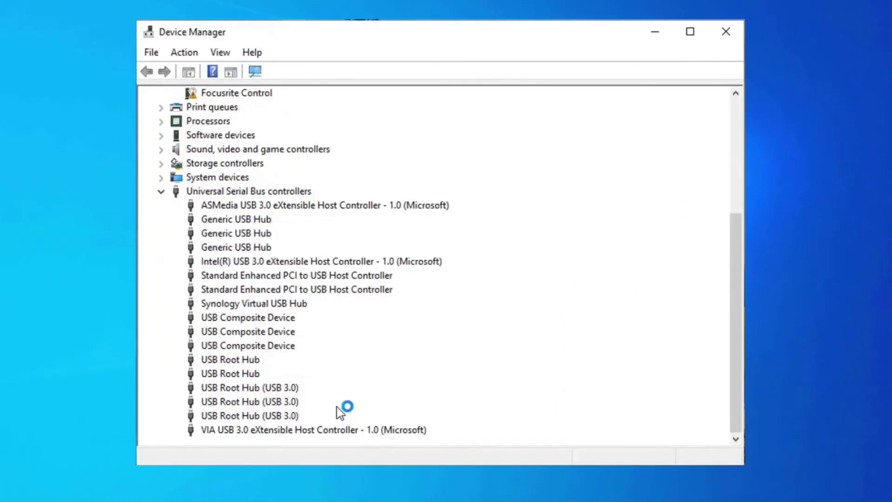
# - Update the first Generic USB Hub's driver by searching automatically online
pyautogui.click(236, 220)
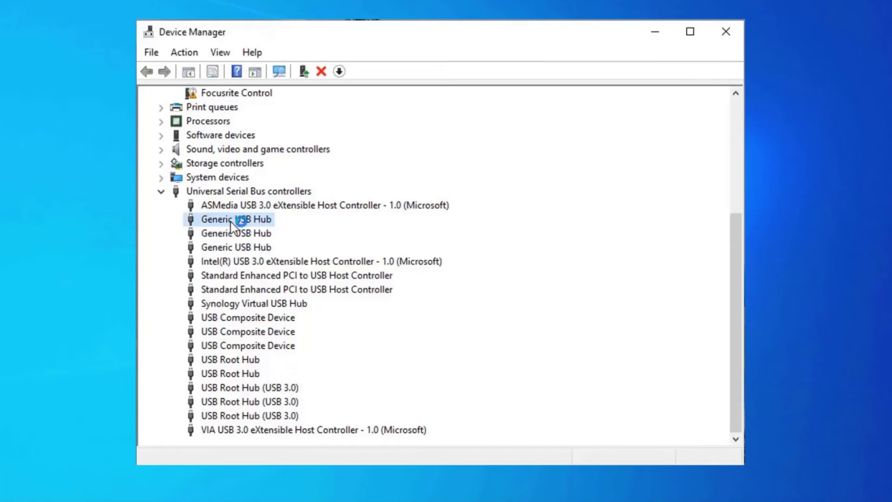
pyautogui.rightClick(265, 222)
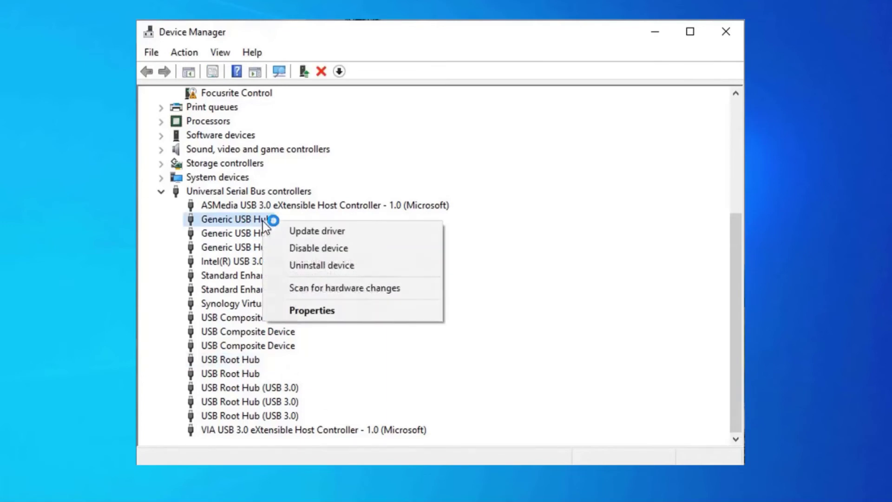
pyautogui.click(319, 233)
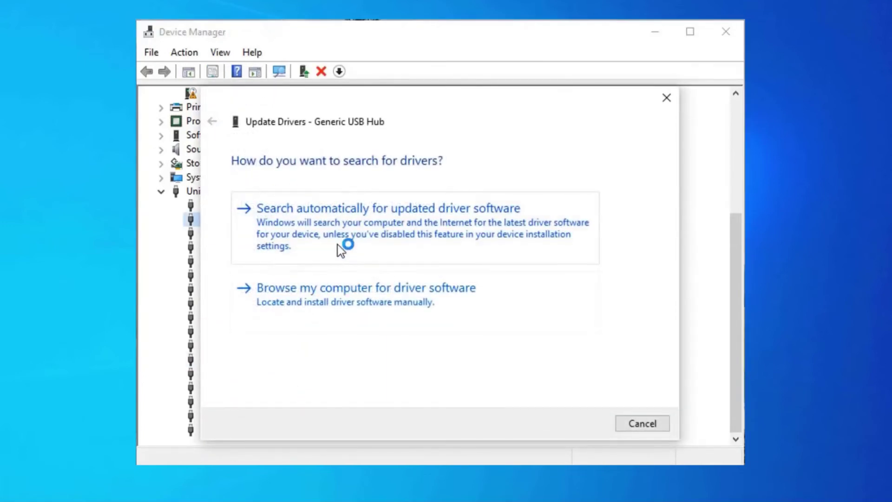
pyautogui.click(338, 245)
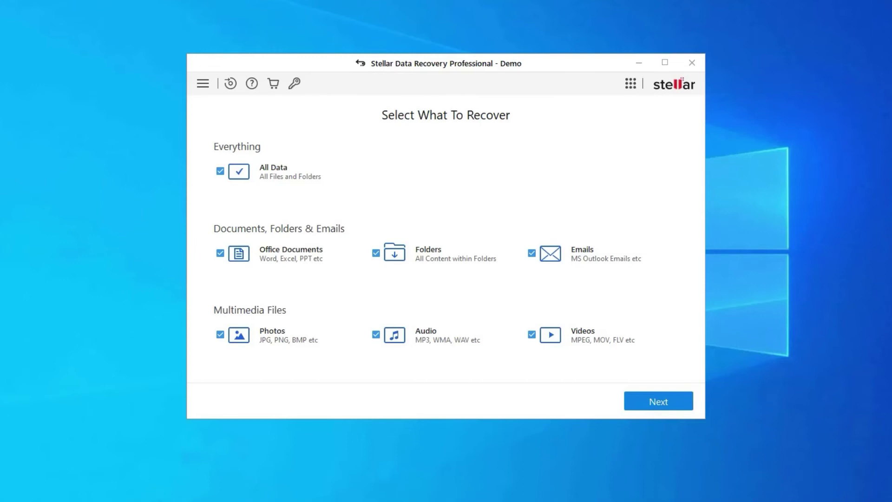
# - Select Local Disk (H:) under Connected Drives and start the recovery scan
pyautogui.press('Return')
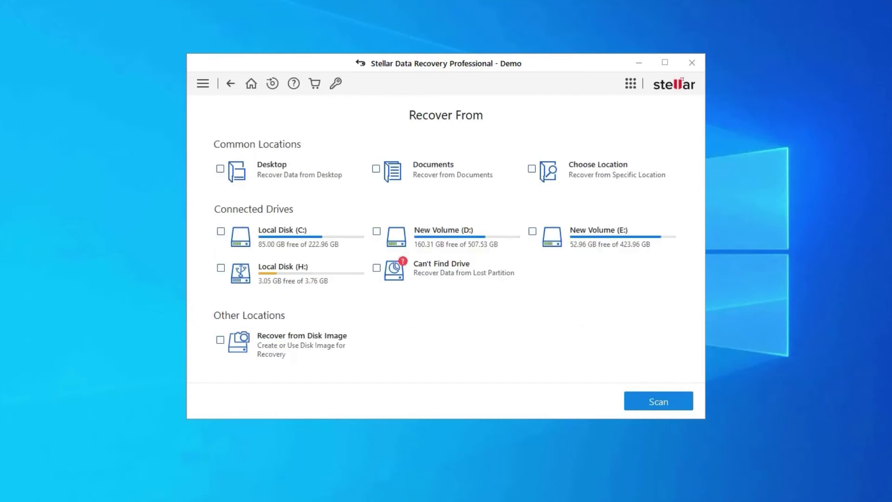
pyautogui.click(220, 268)
pyautogui.click(220, 268)
pyautogui.click(305, 277)
pyautogui.click(663, 402)
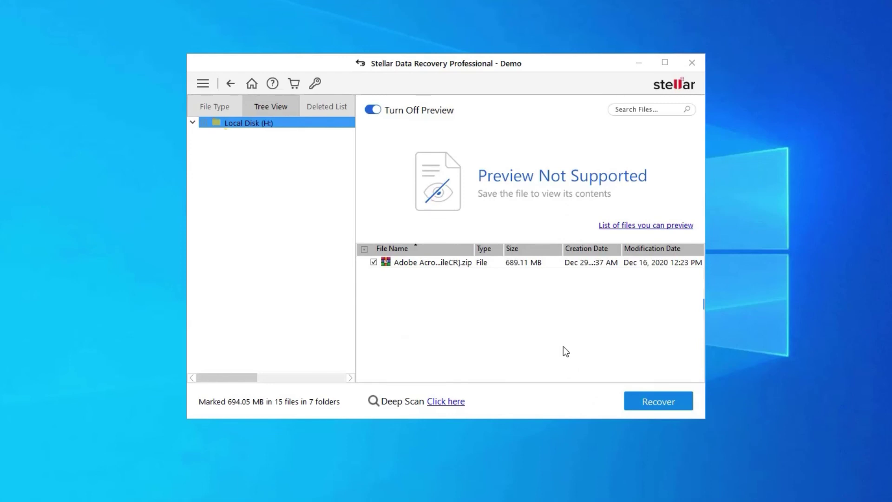
# - Re-mark the Adobe zip archive in the scan results for recovery
pyautogui.click(374, 263)
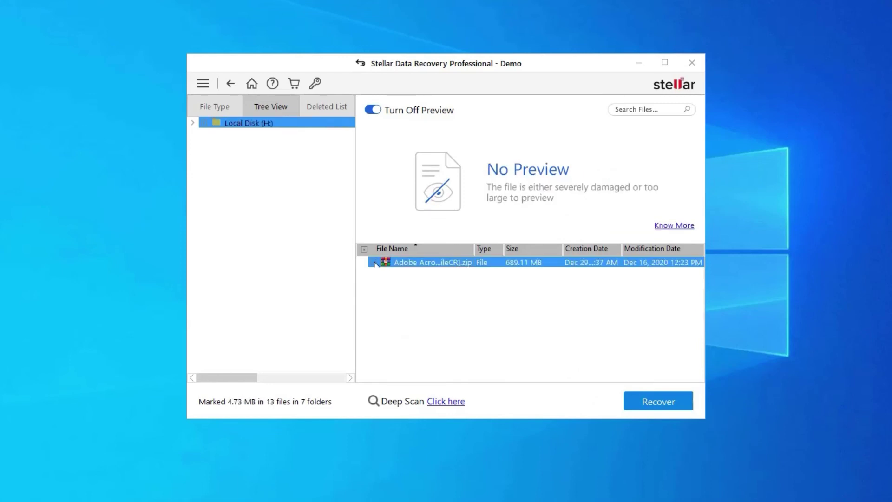
pyautogui.click(373, 263)
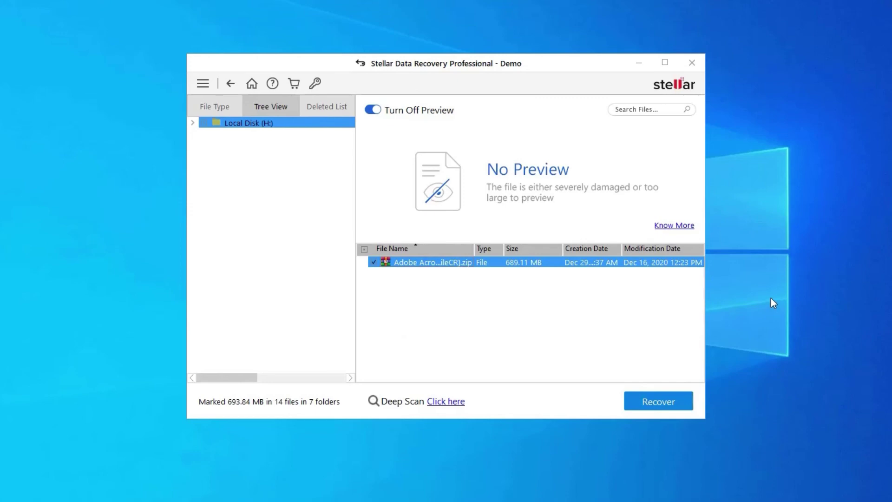